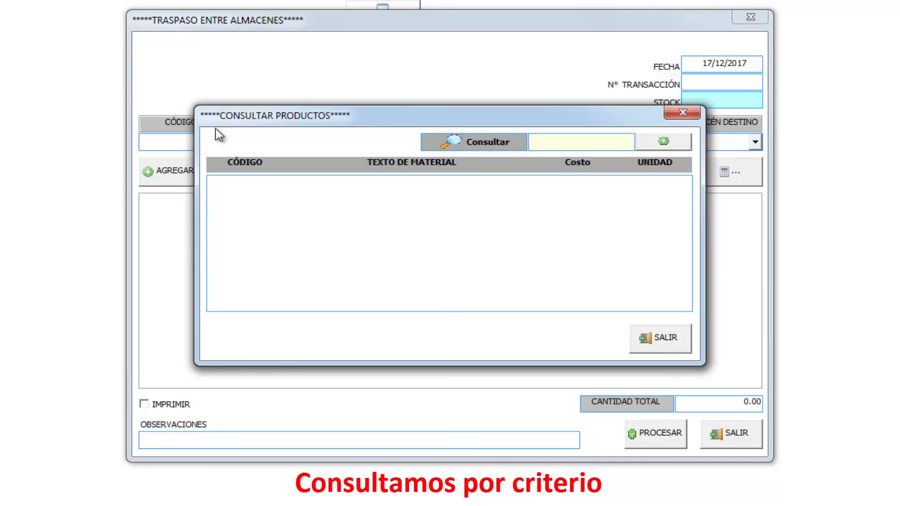
# Search the products for "a" and choose CUADERNO AMARILLO MATEMATICAS as the material to transfer
pyautogui.write('a')
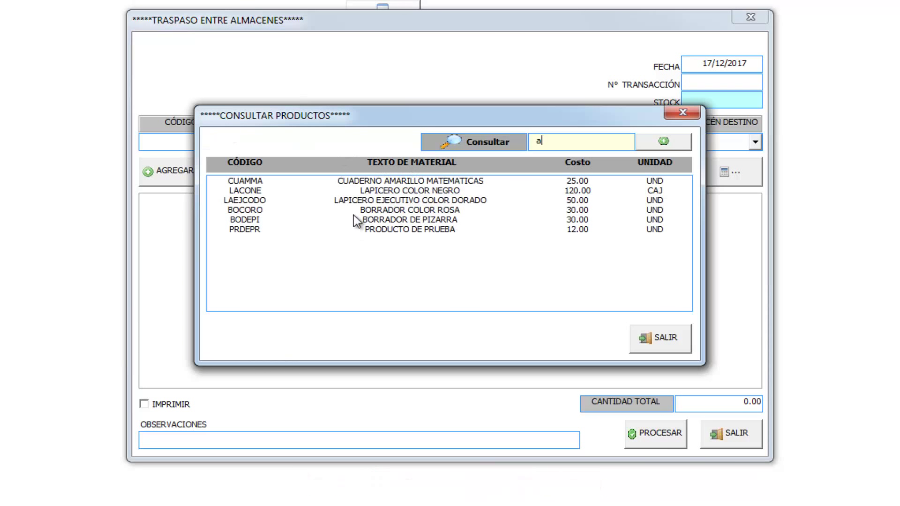
pyautogui.click(470, 184)
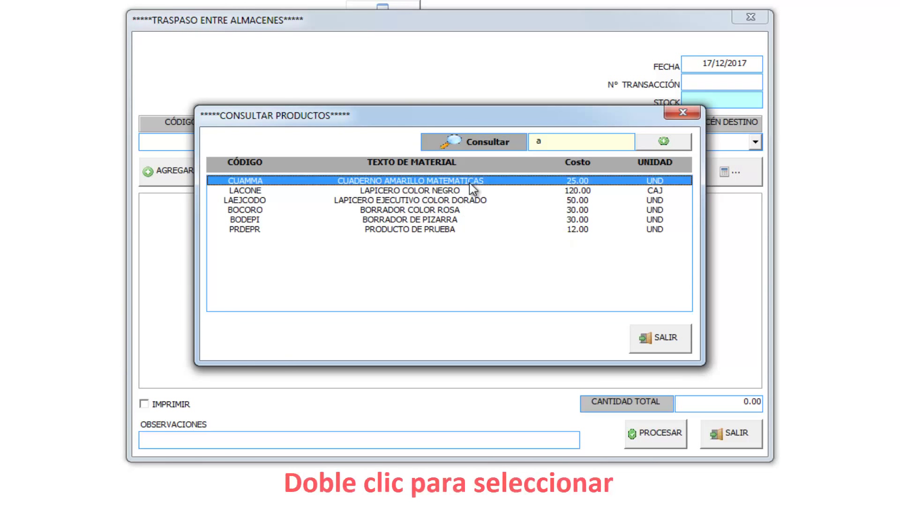
pyautogui.doubleClick(471, 184)
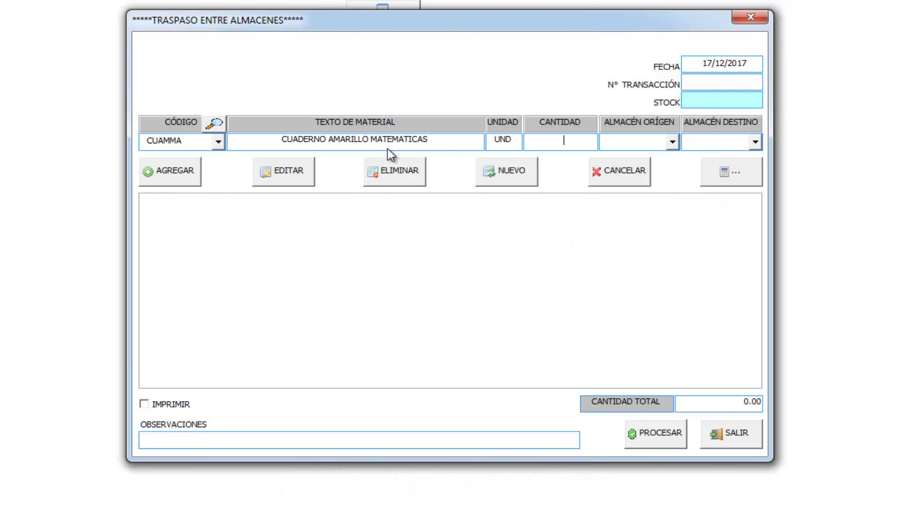
# Set the notebook's transfer quantity to 120 and its origin warehouse to AM1
pyautogui.write('120')
pyautogui.press('Return')
pyautogui.click(675, 142)
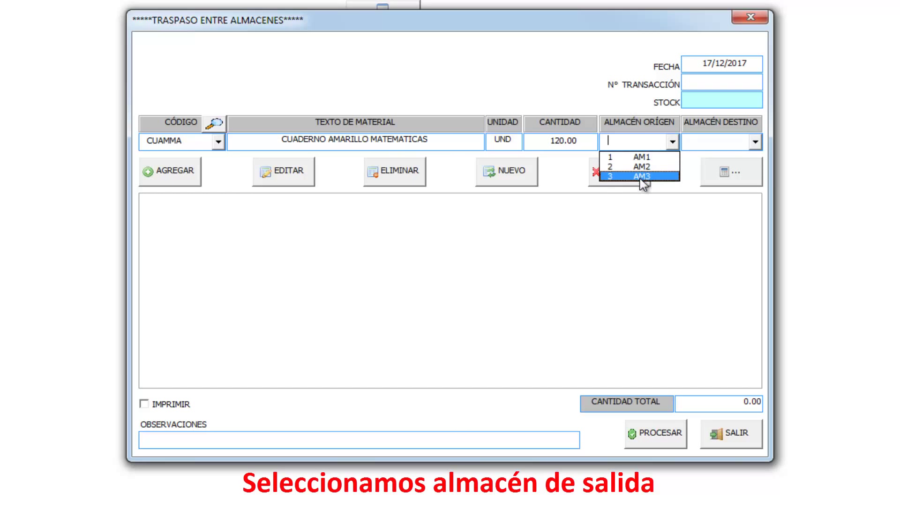
pyautogui.click(642, 157)
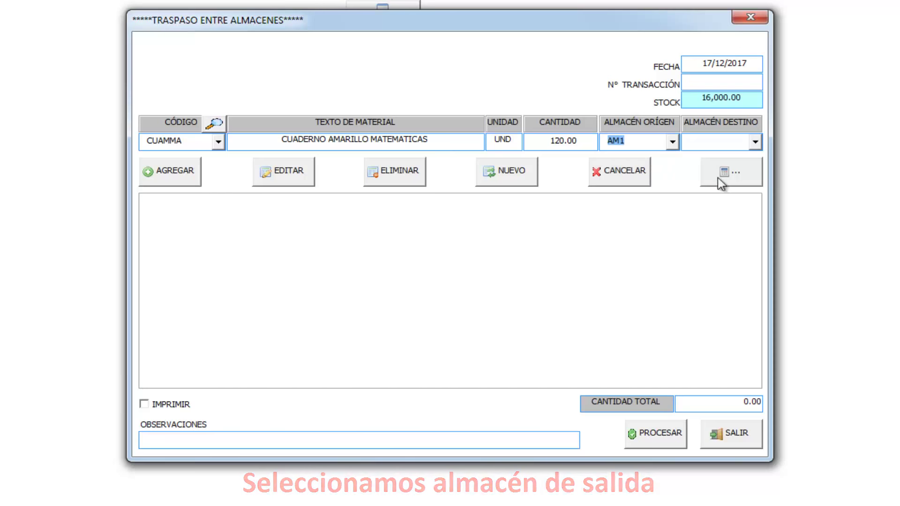
pyautogui.press('Tab')
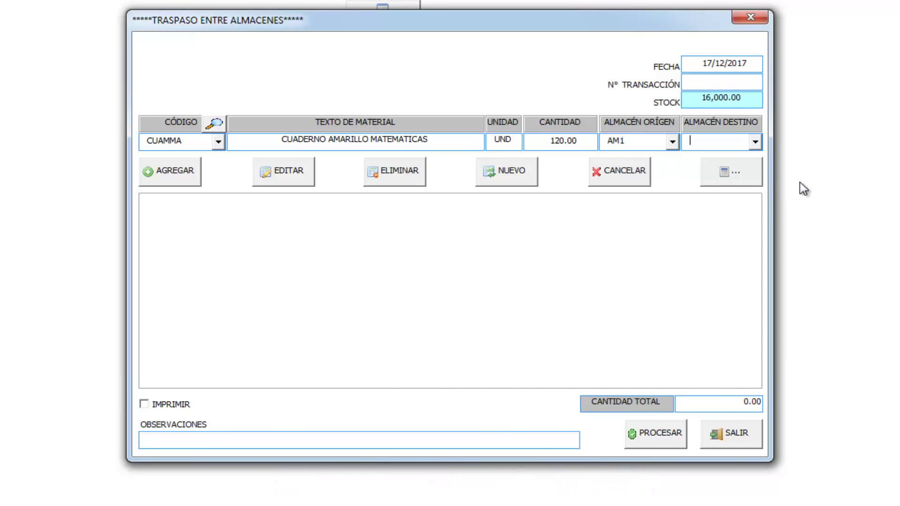
# Try to add the notebook item to the transfer with AM1 as the destination warehouse
pyautogui.click(756, 141)
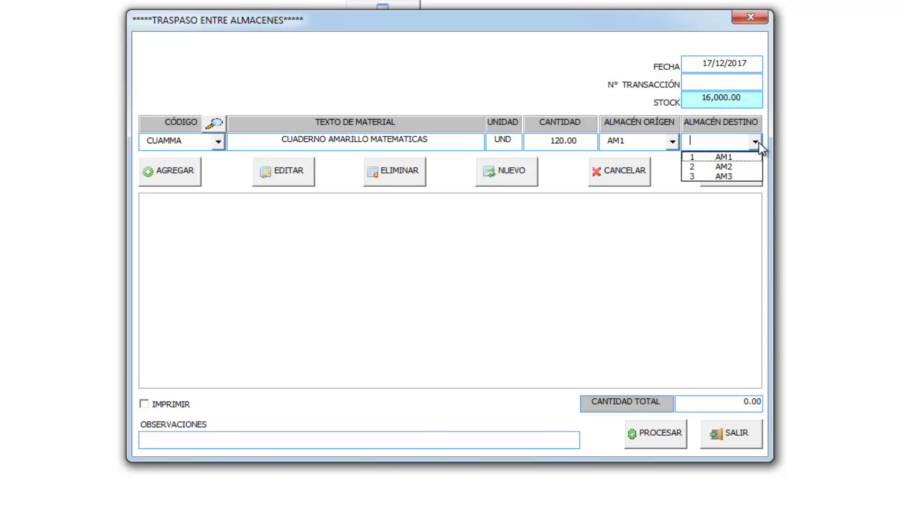
pyautogui.click(731, 166)
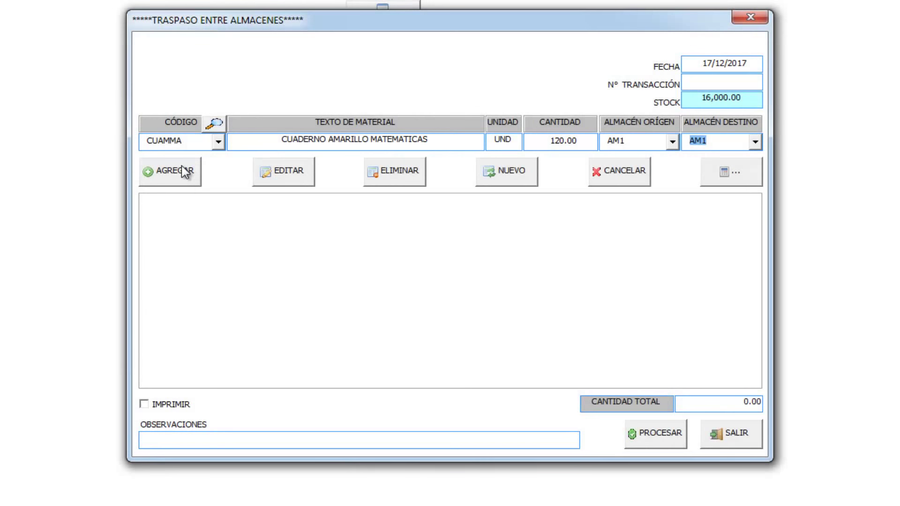
pyautogui.click(189, 170)
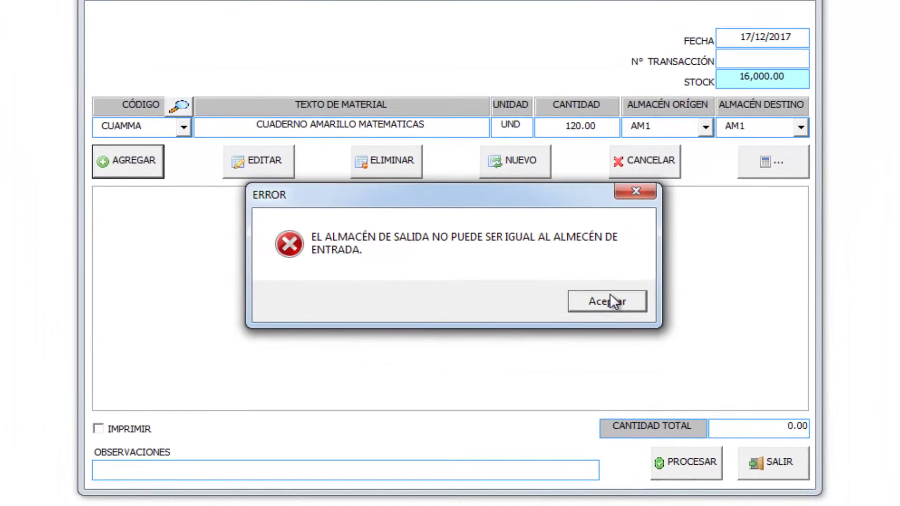
pyautogui.click(621, 307)
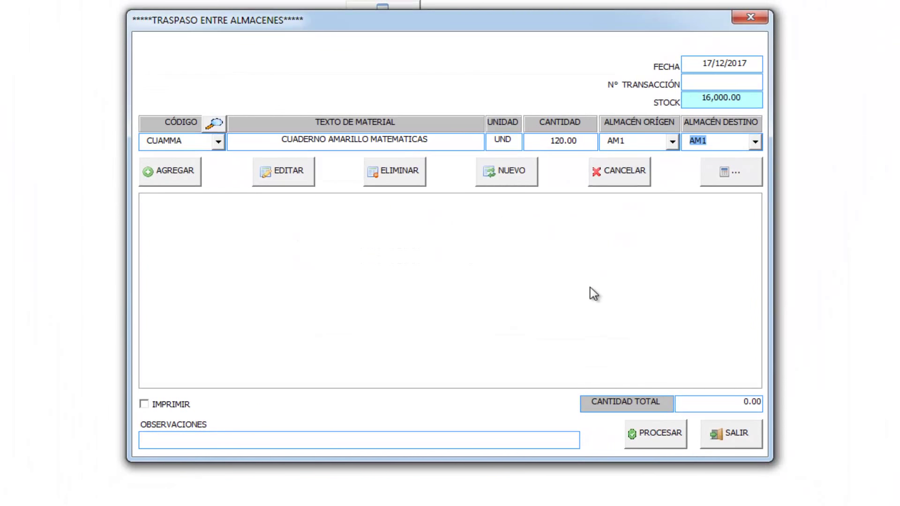
# Add the notebook item to the transfer list with destination warehouse AM2 and a quantity of 1000
pyautogui.click(755, 142)
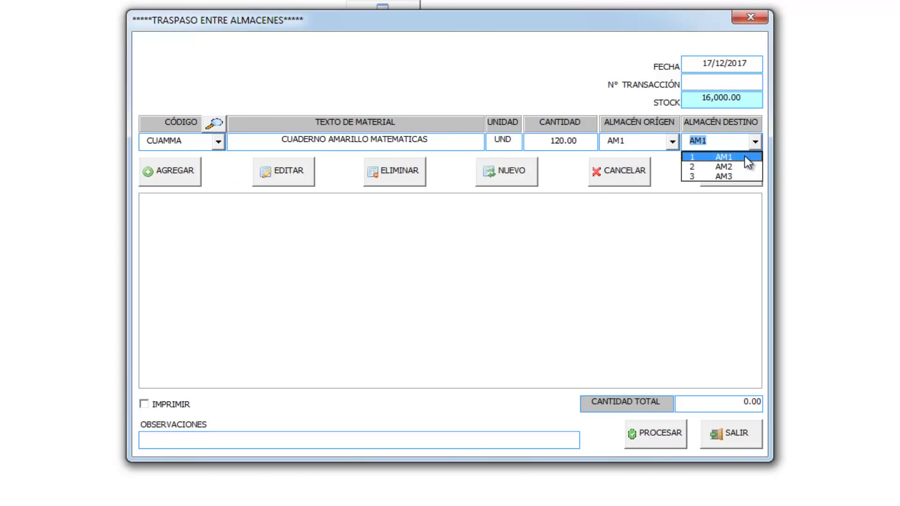
pyautogui.click(724, 167)
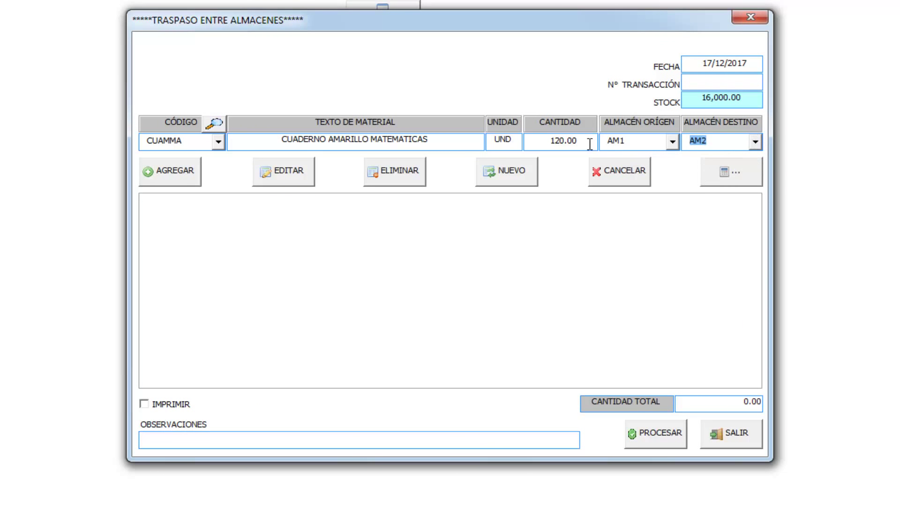
pyautogui.click(552, 141)
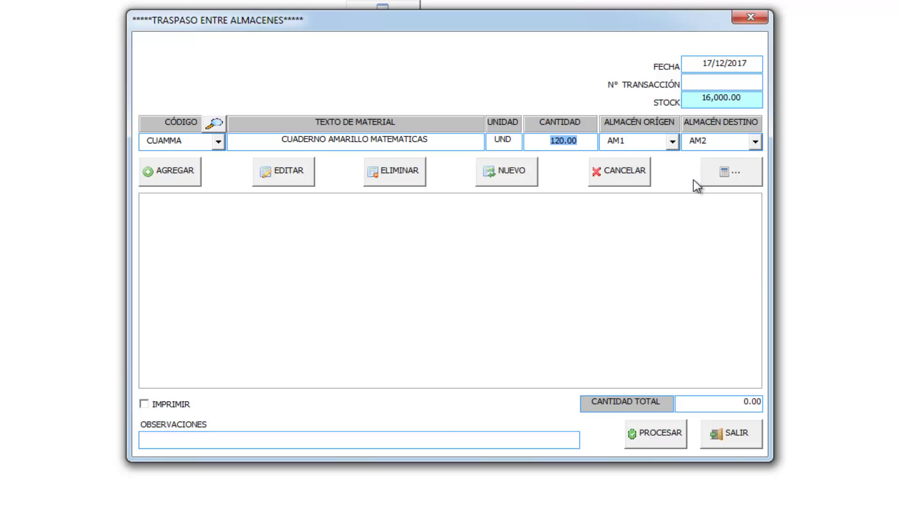
pyautogui.write('1000')
pyautogui.click(183, 172)
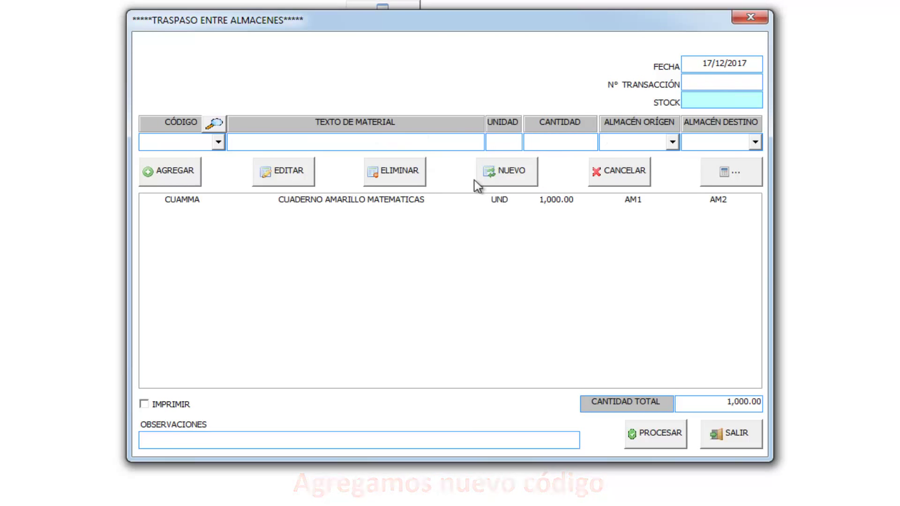
# Look up the product BORRADOR COLOR ROSA for a new item and set its origin warehouse to AM2
pyautogui.click(214, 126)
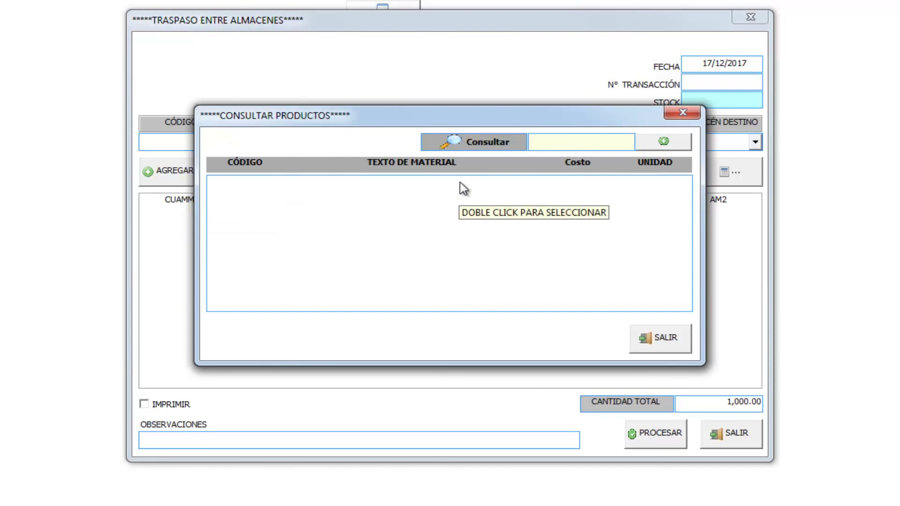
pyautogui.doubleClick(432, 211)
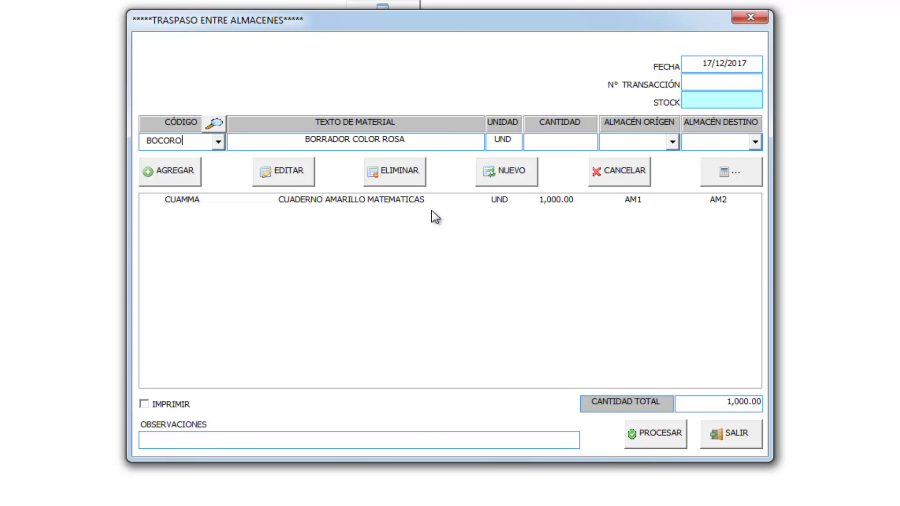
pyautogui.click(672, 142)
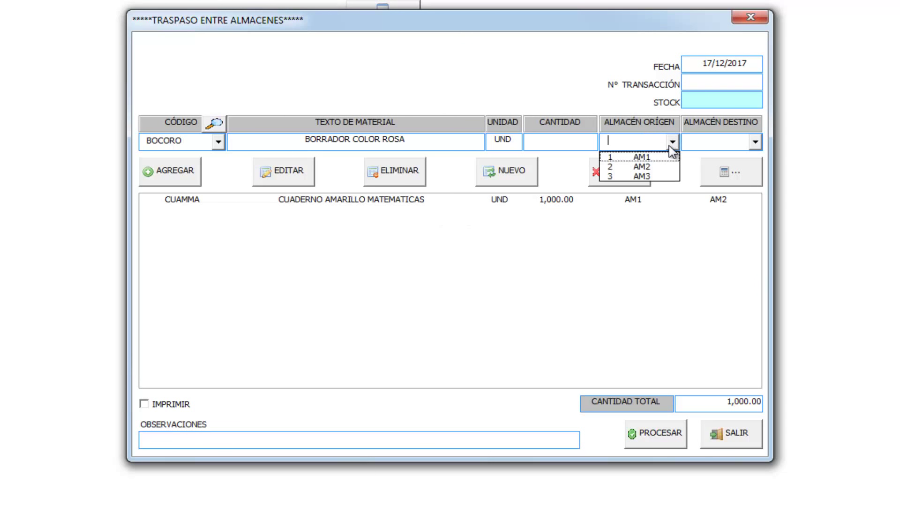
pyautogui.click(651, 166)
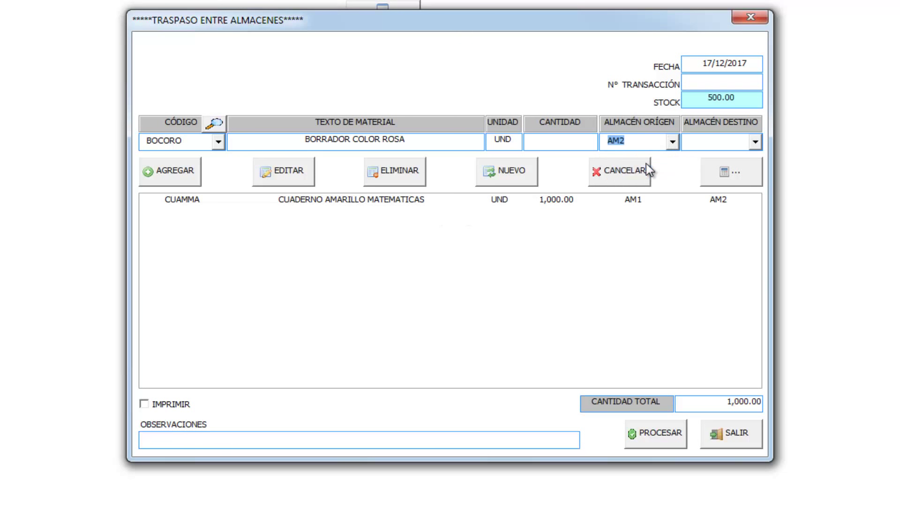
# Add the BORRADOR COLOR ROSA item to the transfer list with quantity 100 and destination warehouse AM1
pyautogui.click(575, 142)
pyautogui.press('Tab')
pyautogui.press('Tab')
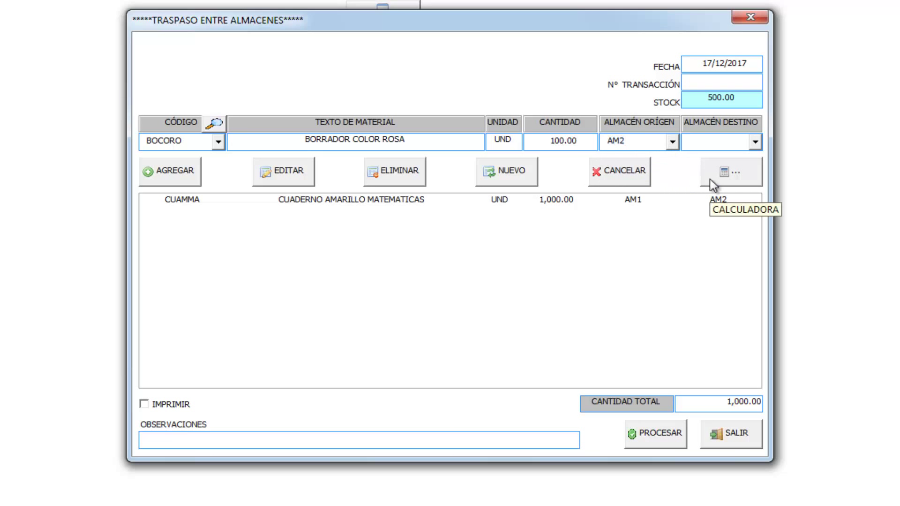
pyautogui.click(754, 142)
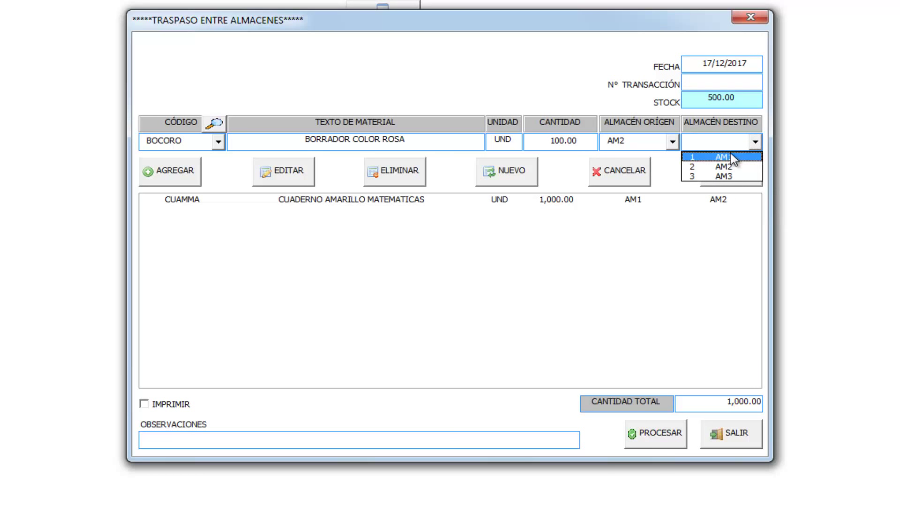
pyautogui.click(721, 157)
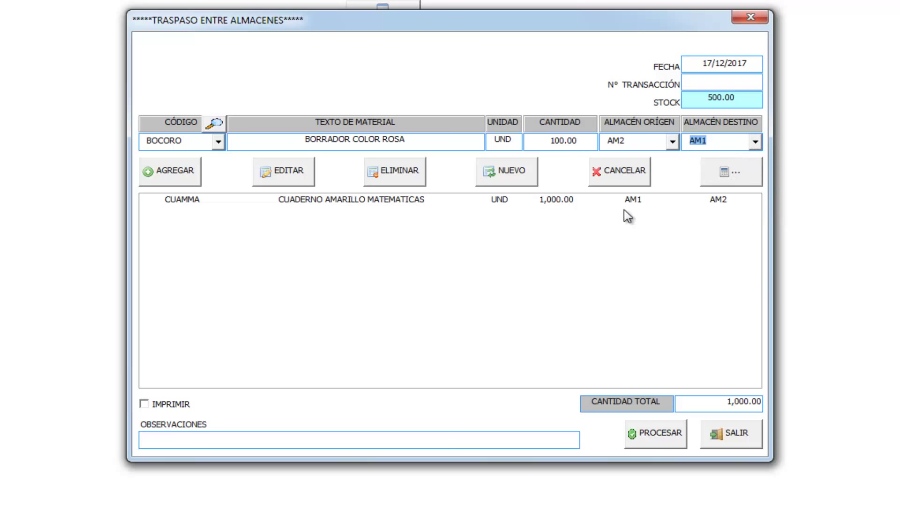
pyautogui.click(182, 176)
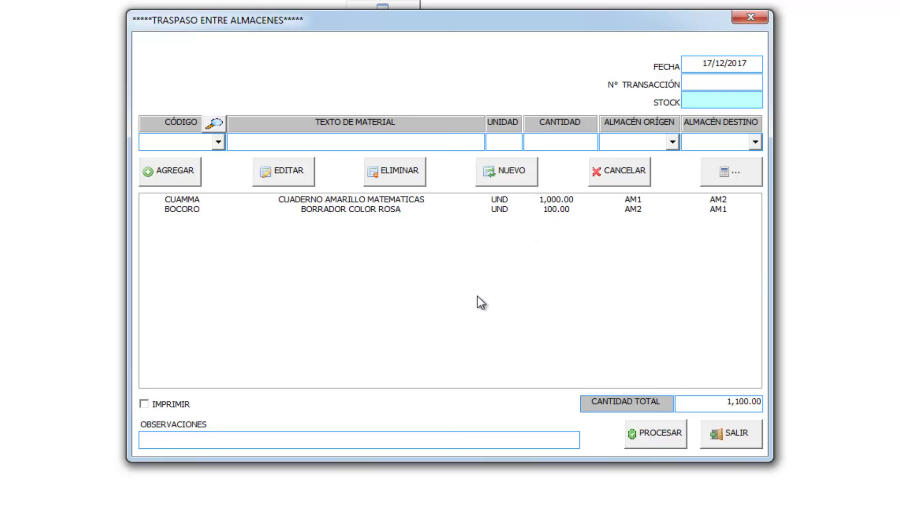
# Delete the BOCORO item from the transfer list
pyautogui.click(499, 210)
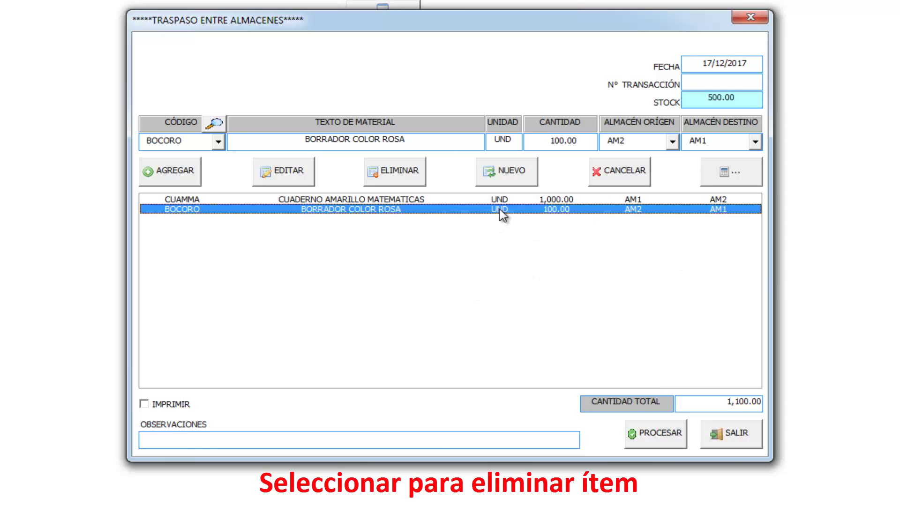
pyautogui.click(405, 182)
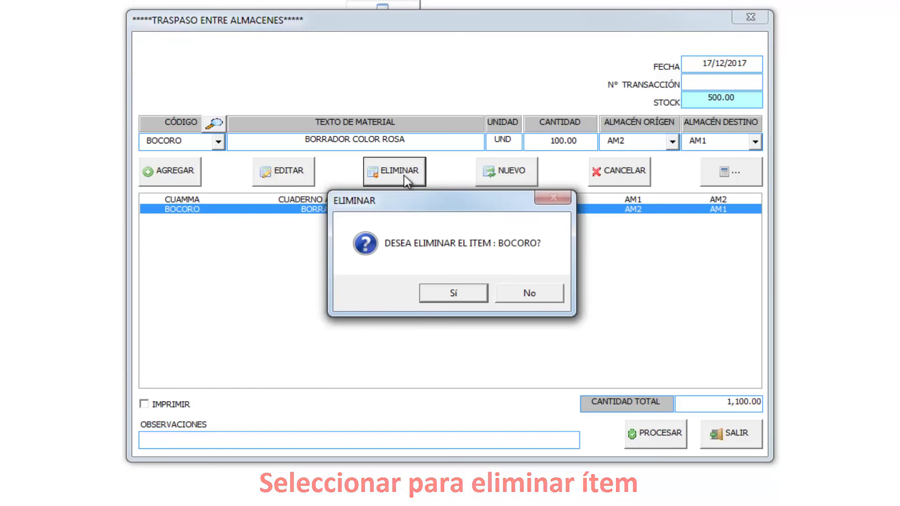
pyautogui.click(466, 294)
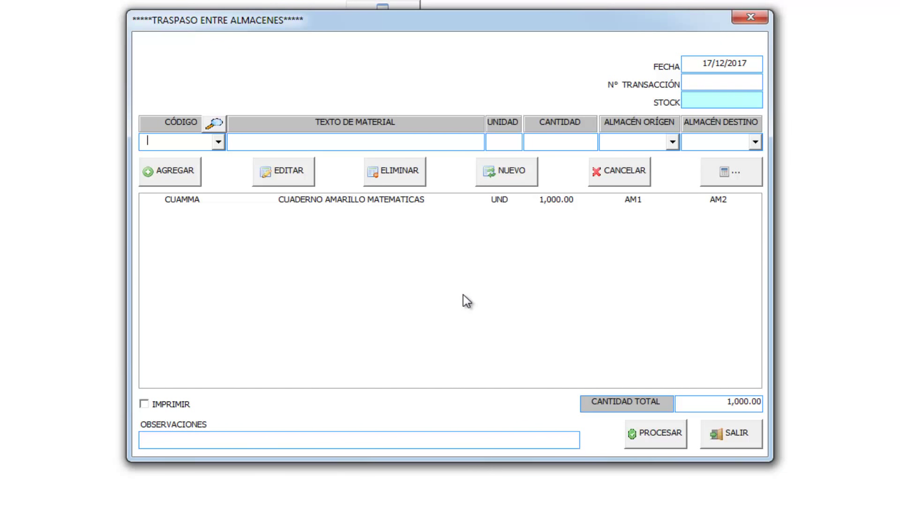
# Edit the CUAMMA item in the transfer list, changing its quantity to 2000
pyautogui.click(408, 201)
pyautogui.moveTo(589, 141); pyautogui.dragTo(525, 149)
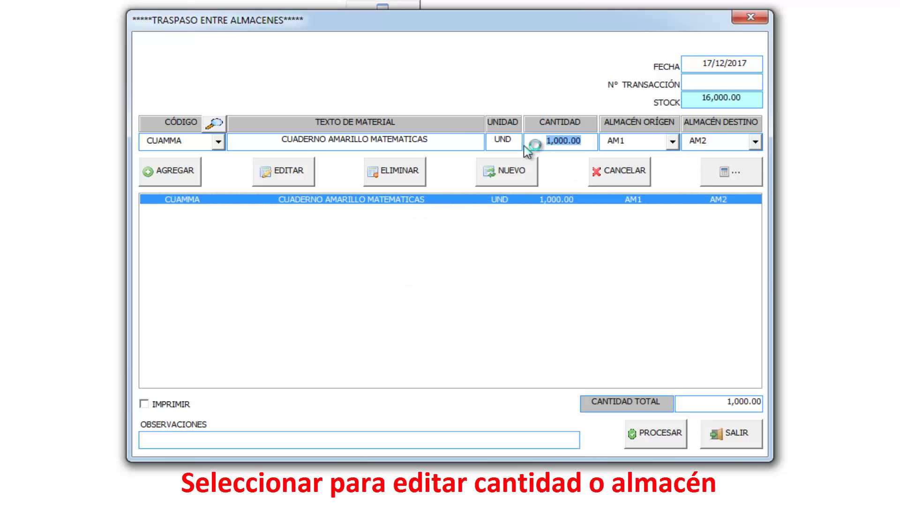
pyautogui.write('200')
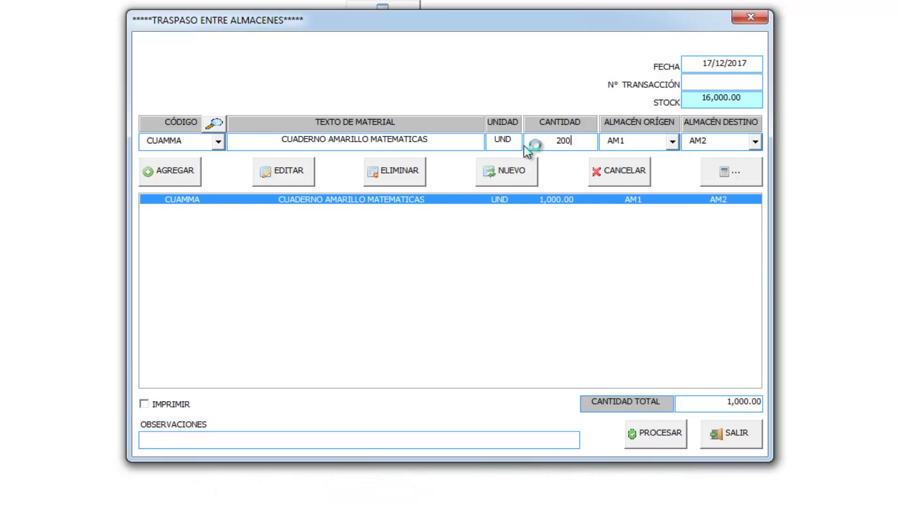
pyautogui.write('0')
pyautogui.press('Tab')
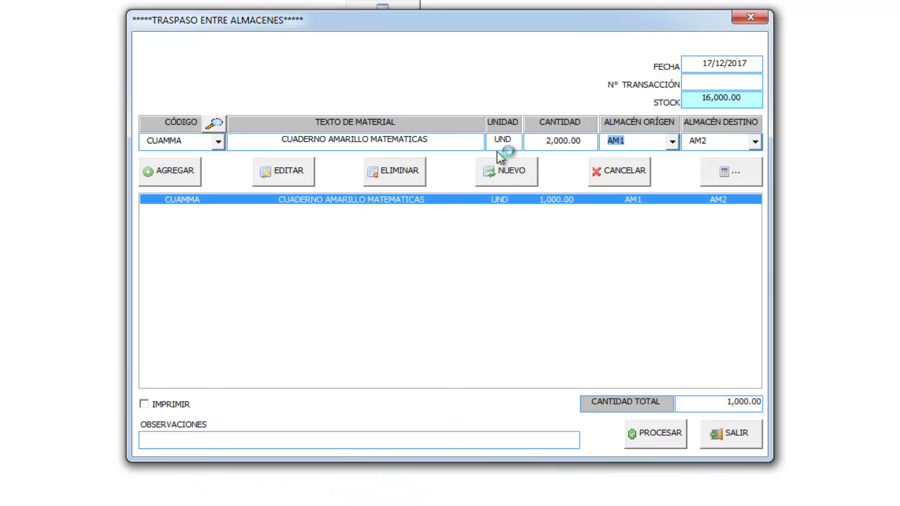
pyautogui.click(291, 172)
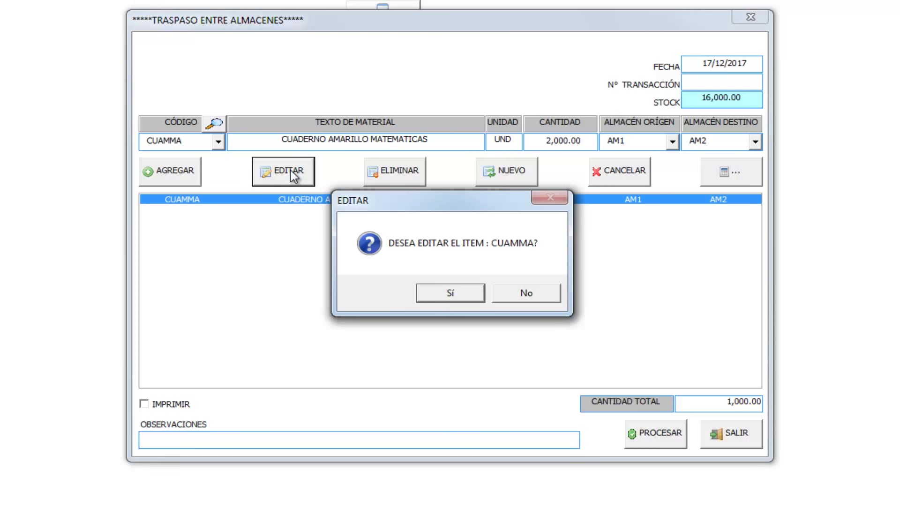
pyautogui.click(451, 293)
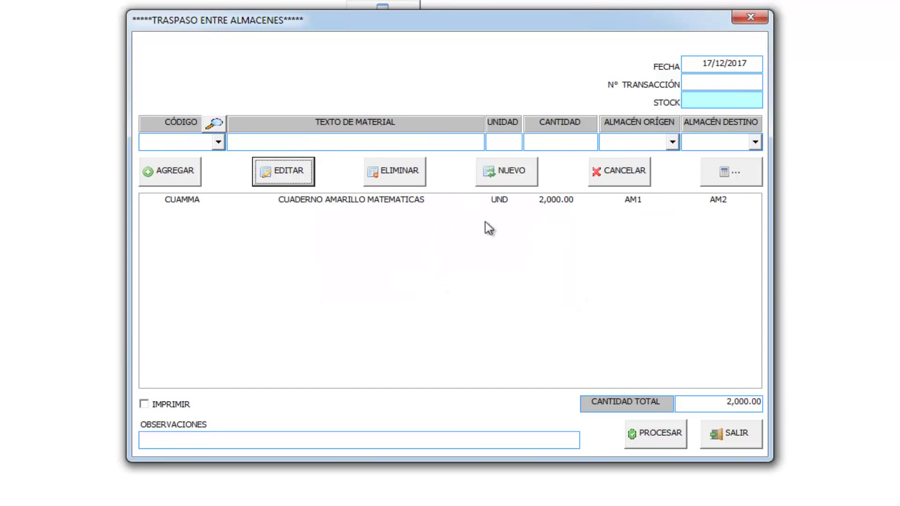
# Enter "TRASPSO PARA REVISAR" as the transfer's observations and enable the print option
pyautogui.click(329, 442)
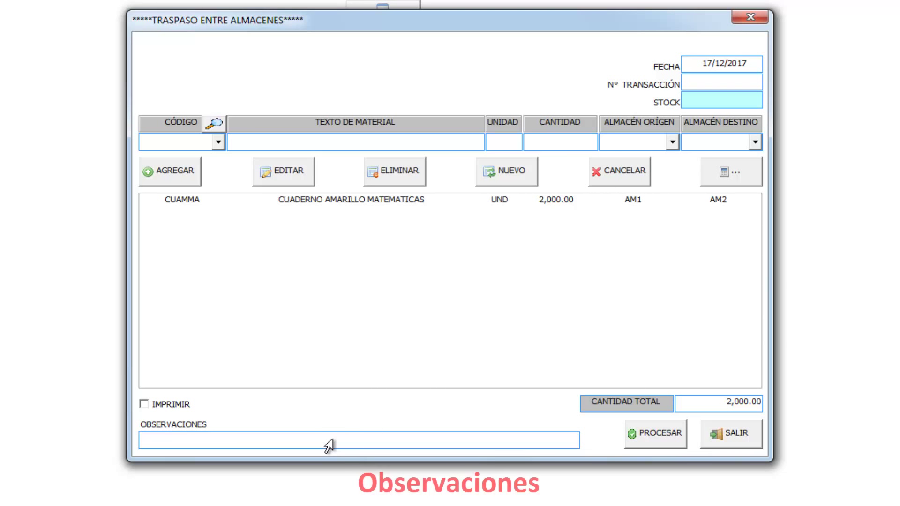
pyautogui.write('TRASPSO')
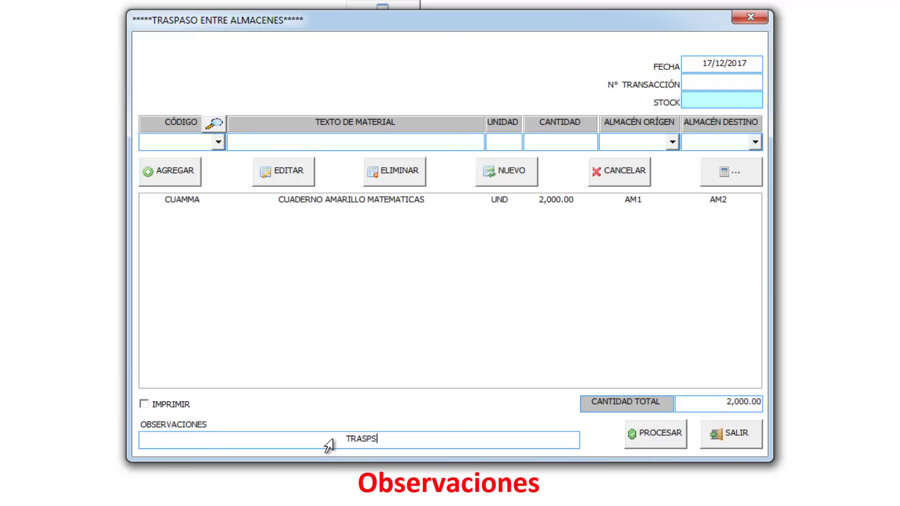
pyautogui.press('BackSpace')
pyautogui.press('BackSpace')
pyautogui.press('BackSpace')
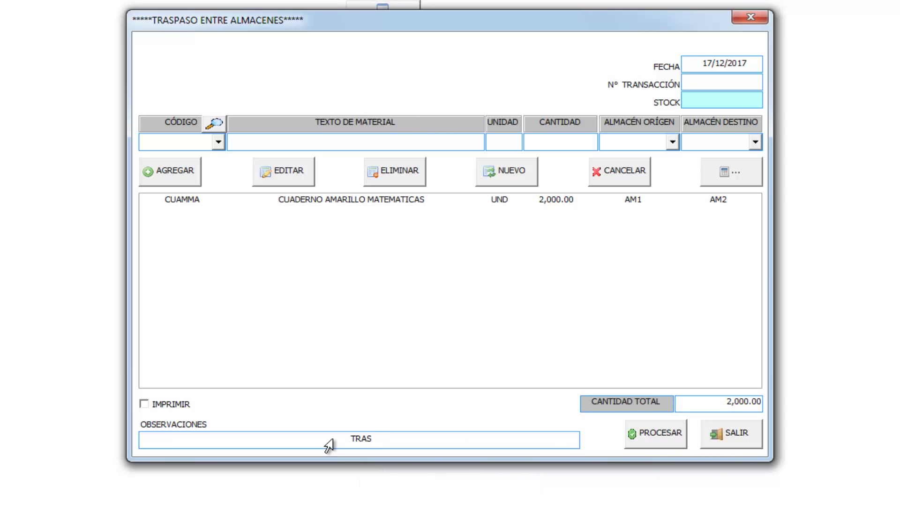
pyautogui.write('PSO PARA REVISAR')
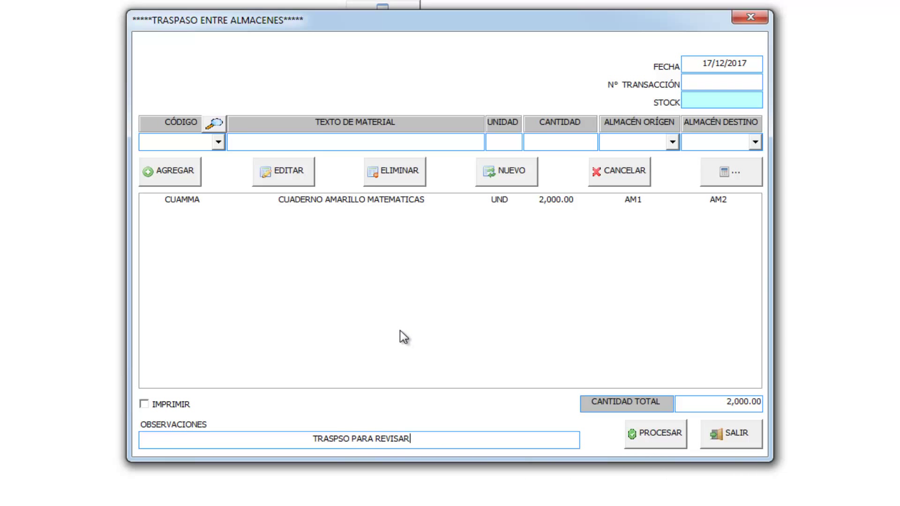
pyautogui.click(153, 407)
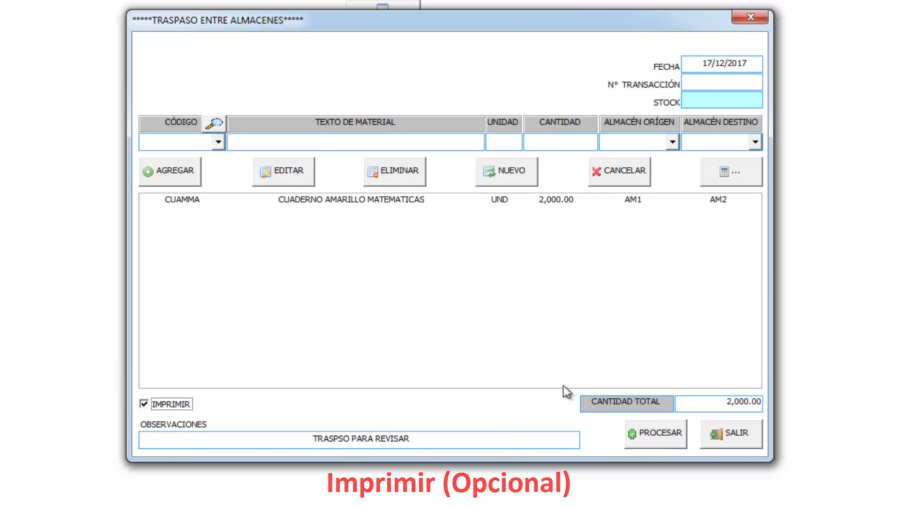
# Process the warehouse transfer, confirming the operation and accepting the completion notice
pyautogui.click(661, 437)
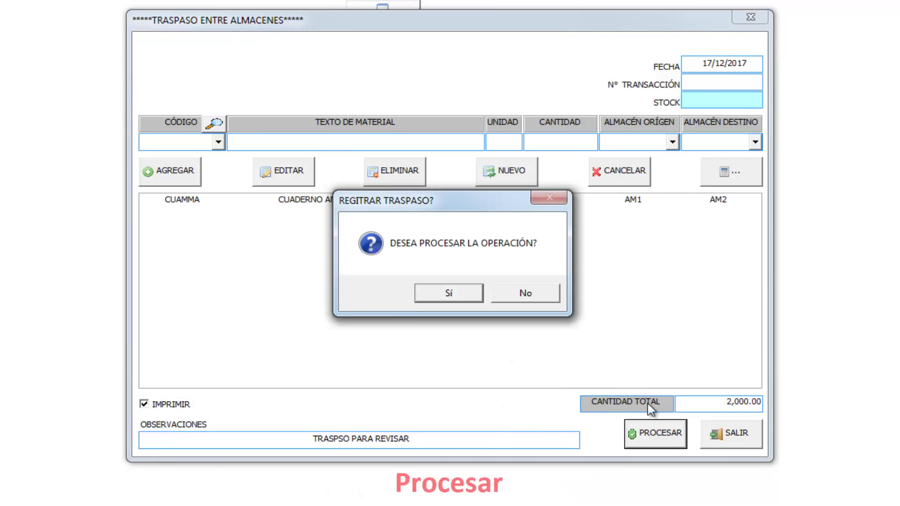
pyautogui.click(458, 297)
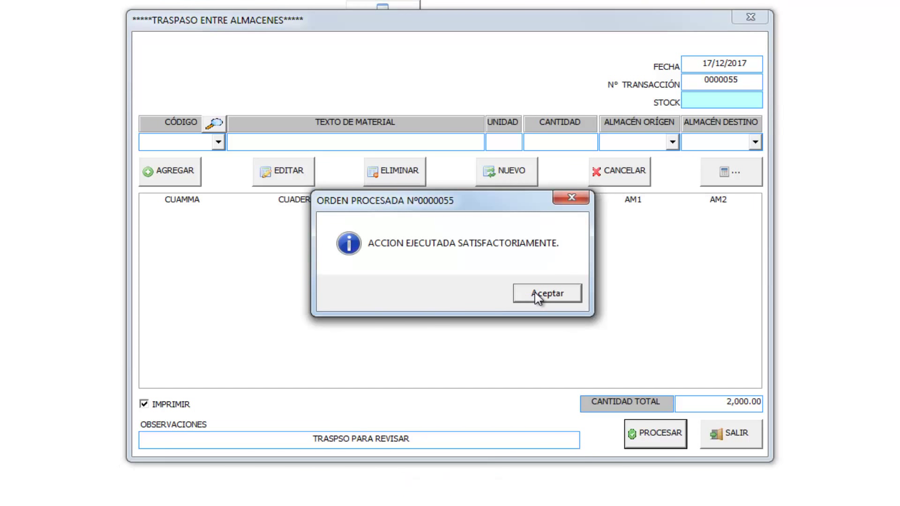
pyautogui.click(537, 294)
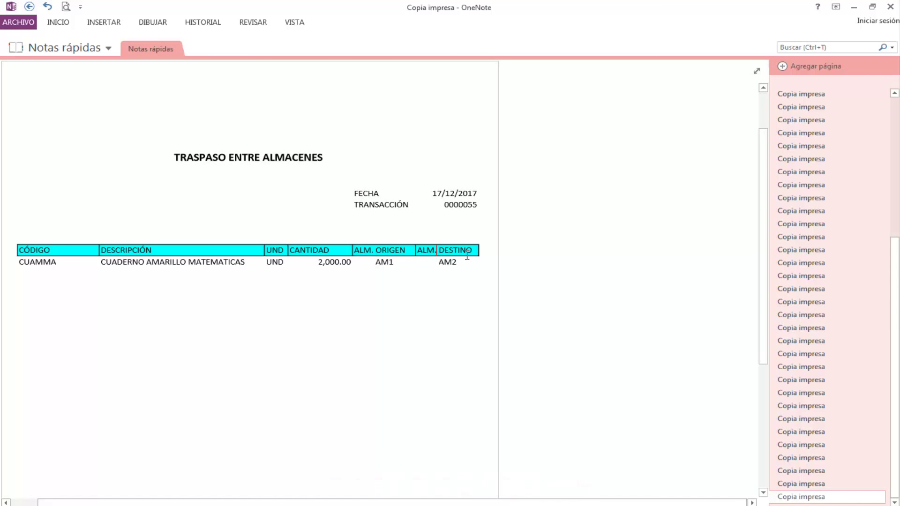
# Review the printed transfer report through to its observation and switch back to the GAEAFBS workbook in Excel
pyautogui.scroll(-5, 467, 257)
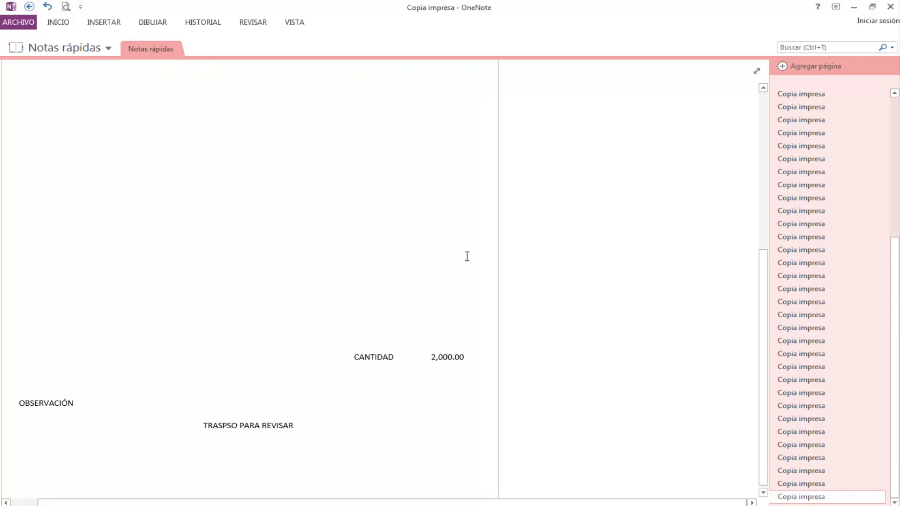
pyautogui.scroll(6, 467, 256)
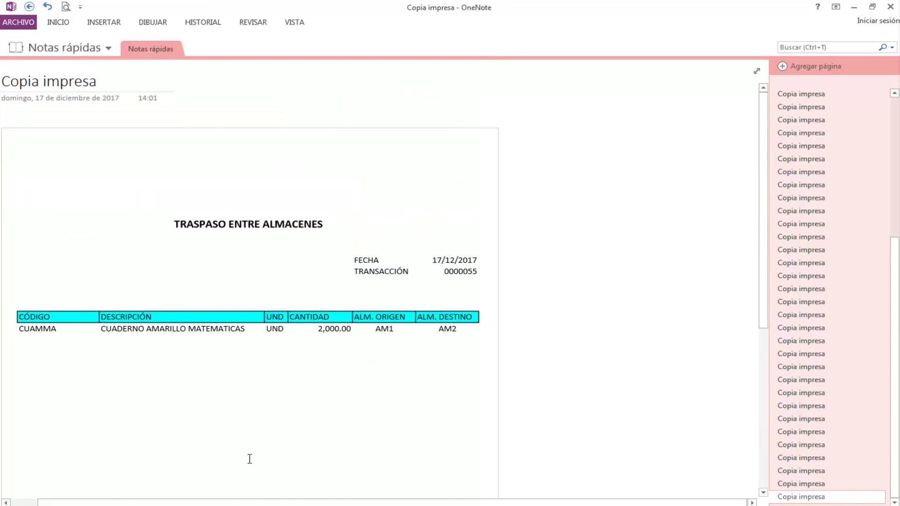
pyautogui.moveTo(210, 505)
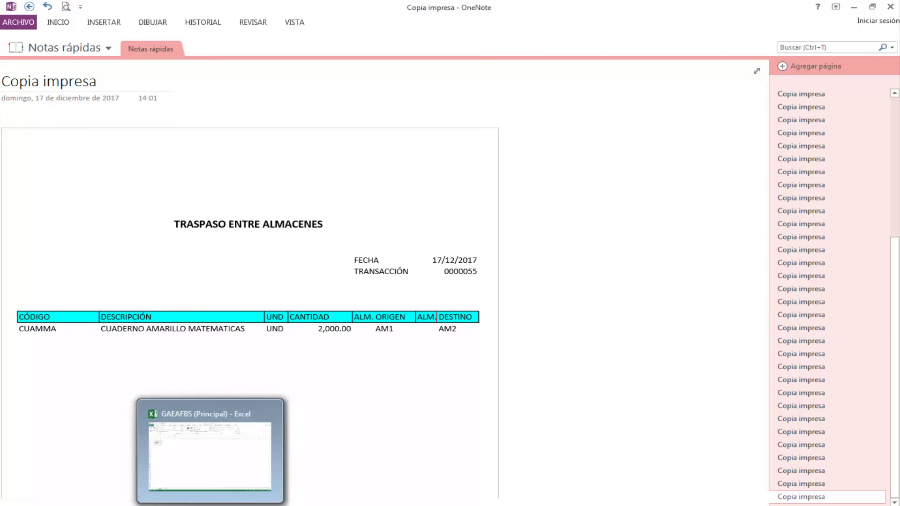
pyautogui.click(231, 476)
# Look up CUADERNO AMARILLO MATEMATICAS (CUAMMA) in the product search and load it into the transfer form
pyautogui.click(264, 167)
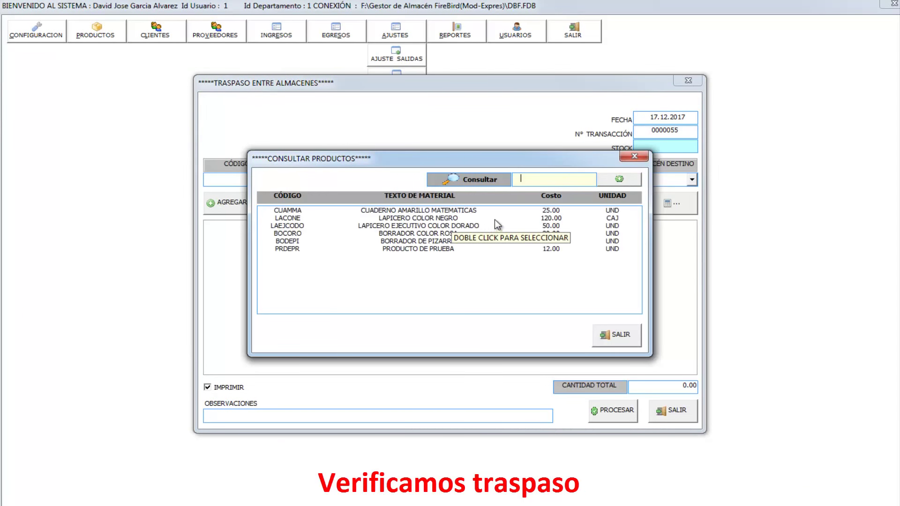
pyautogui.click(474, 211)
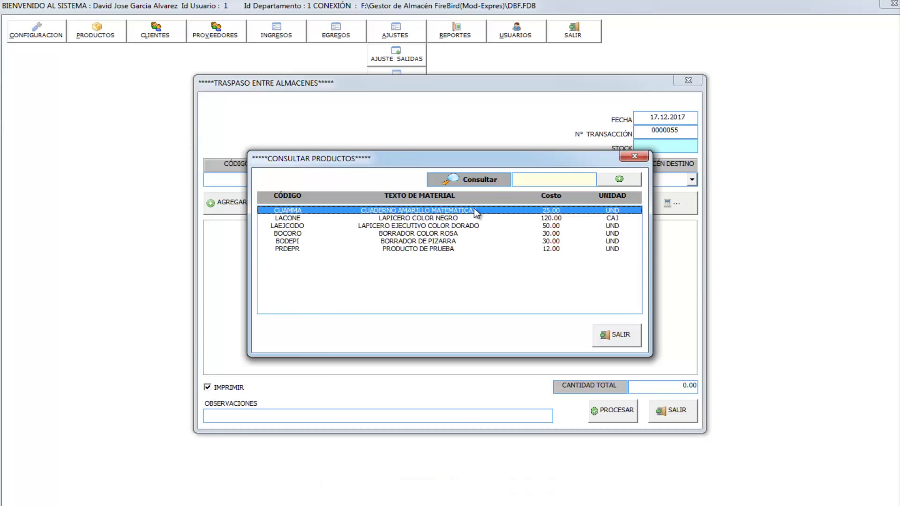
pyautogui.doubleClick(474, 210)
# Check the notebook's stock in origin warehouses AM1, AM2 and AM3, finishing with AM2 selected
pyautogui.click(627, 180)
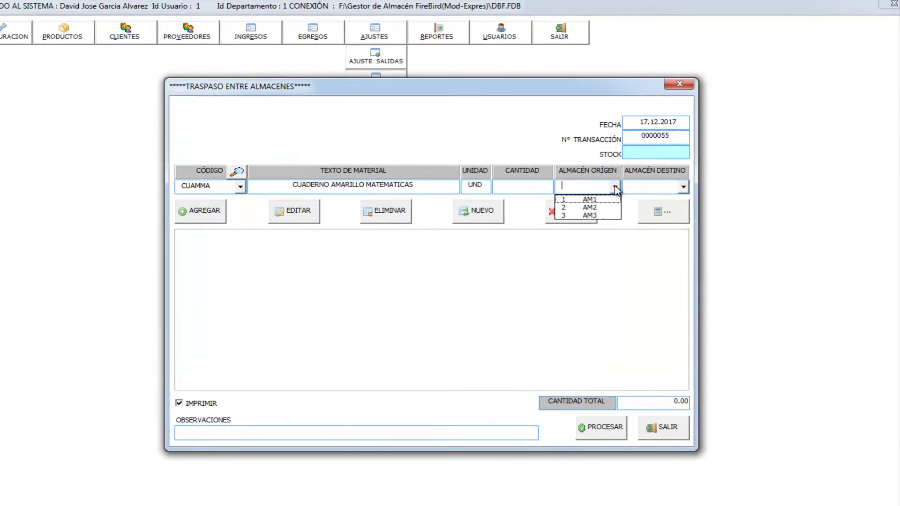
pyautogui.click(583, 195)
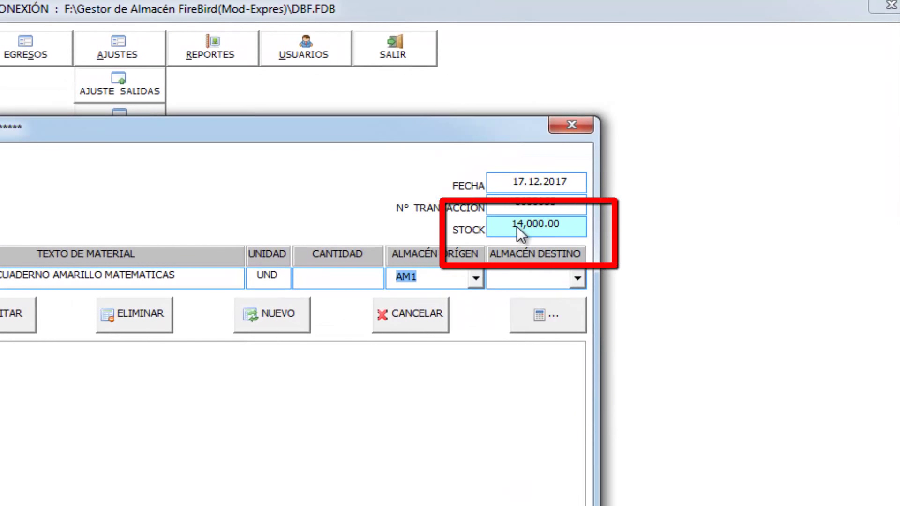
pyautogui.click(476, 277)
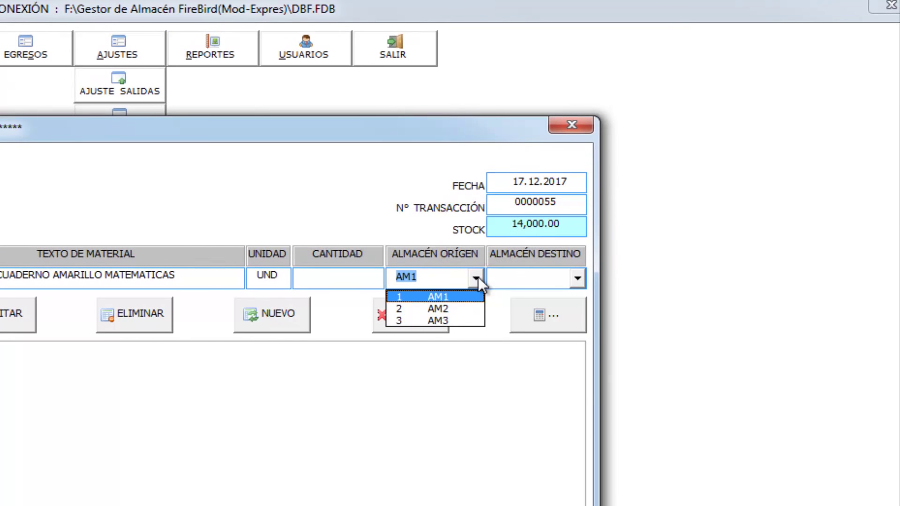
pyautogui.click(433, 308)
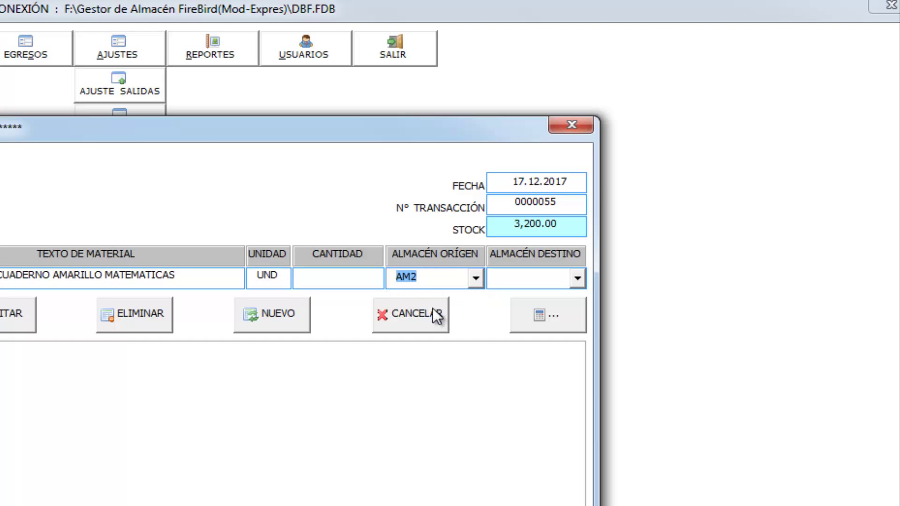
pyautogui.click(478, 277)
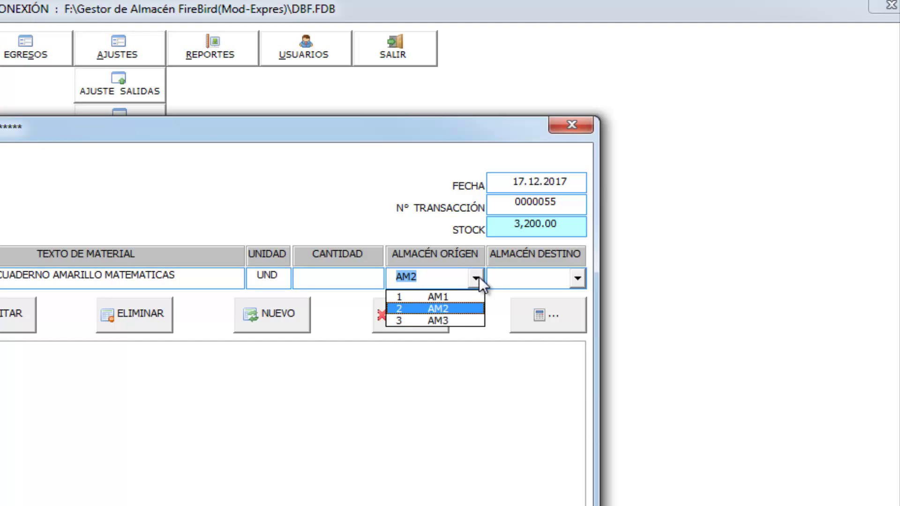
pyautogui.click(453, 320)
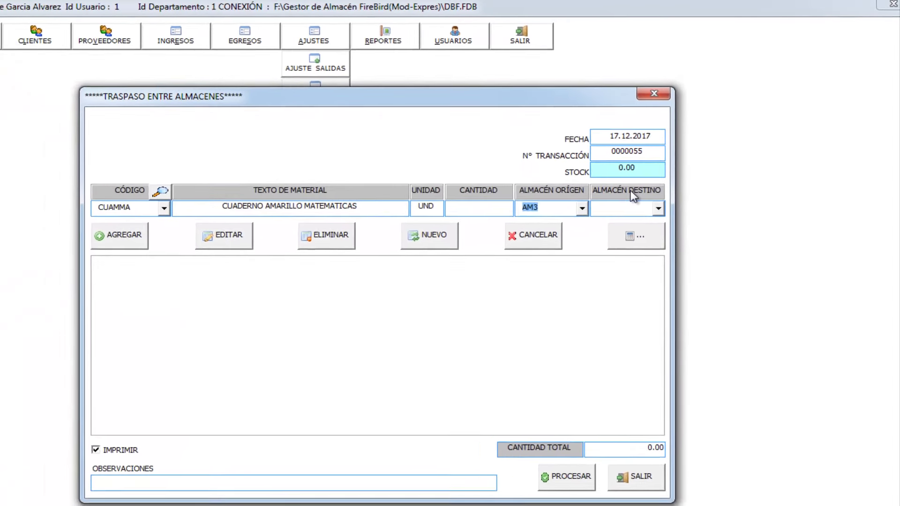
pyautogui.click(627, 179)
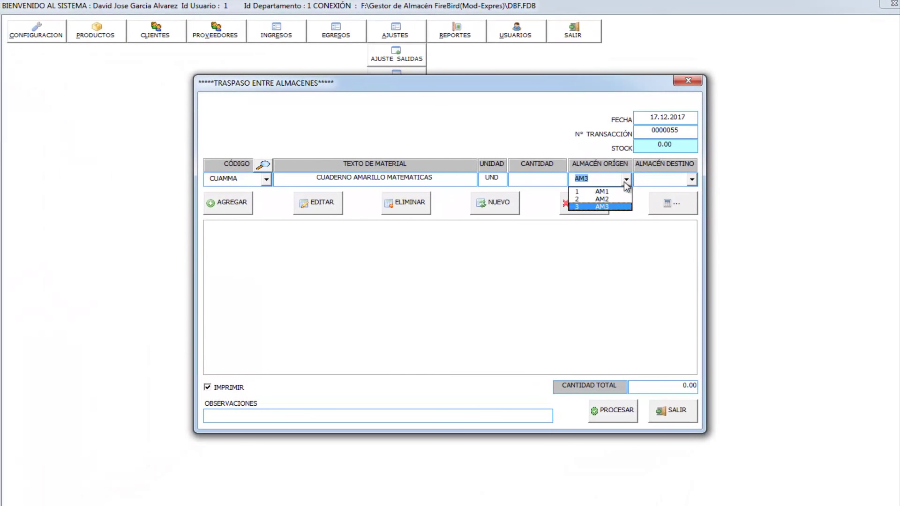
pyautogui.click(609, 197)
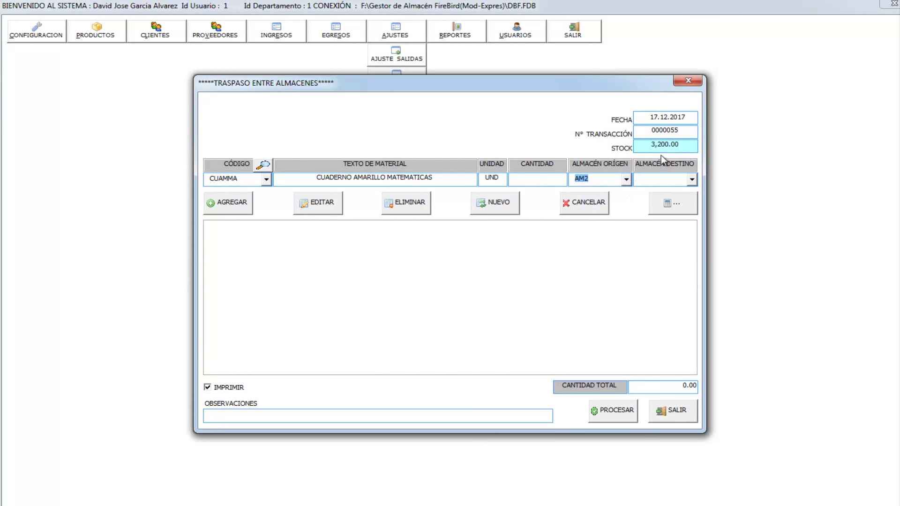
# Cancel the unsaved item entry and close the warehouse transfer form
pyautogui.click(591, 203)
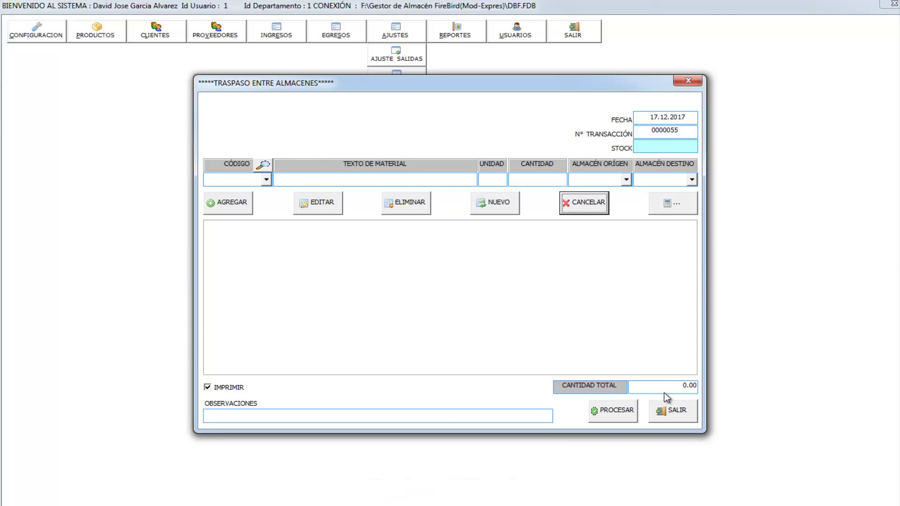
pyautogui.click(671, 412)
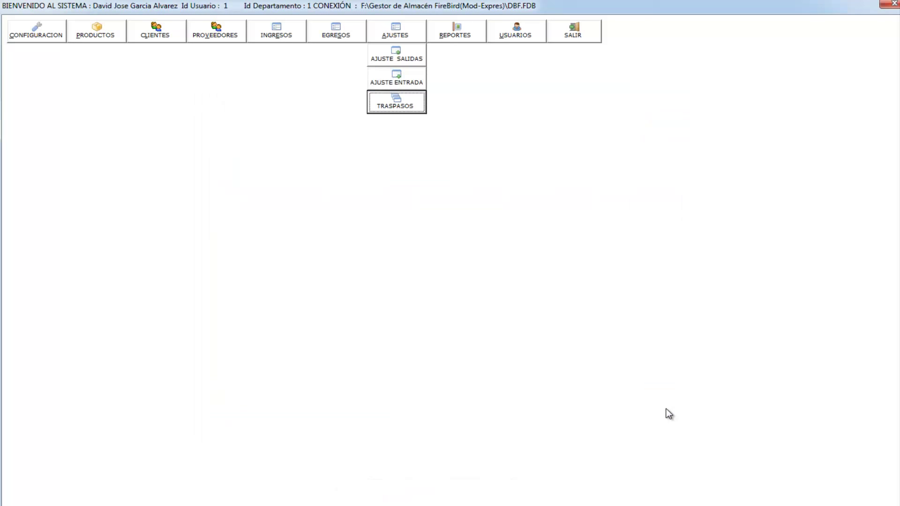